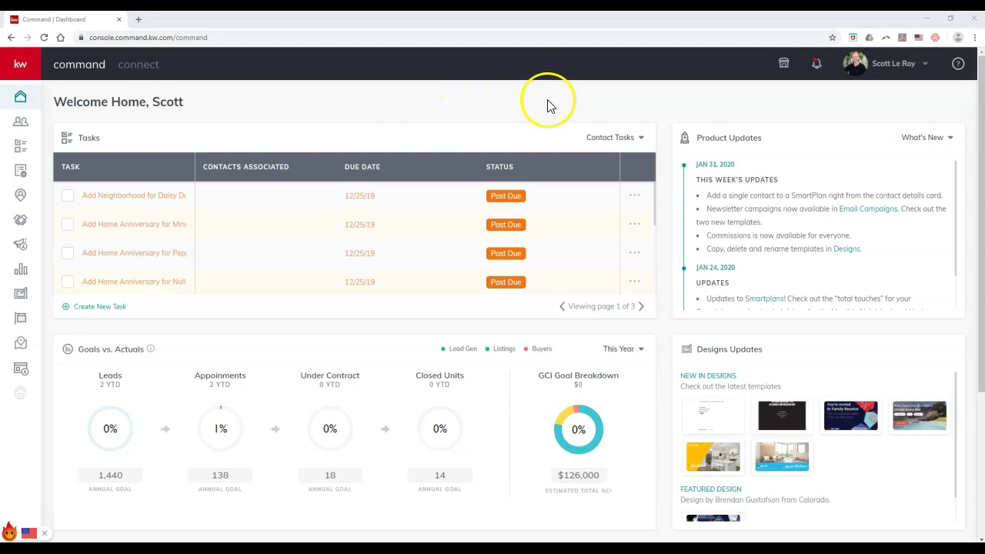
# Open the account Settings page from the account menu, then return to the Home dashboard.
pyautogui.click(884, 71)
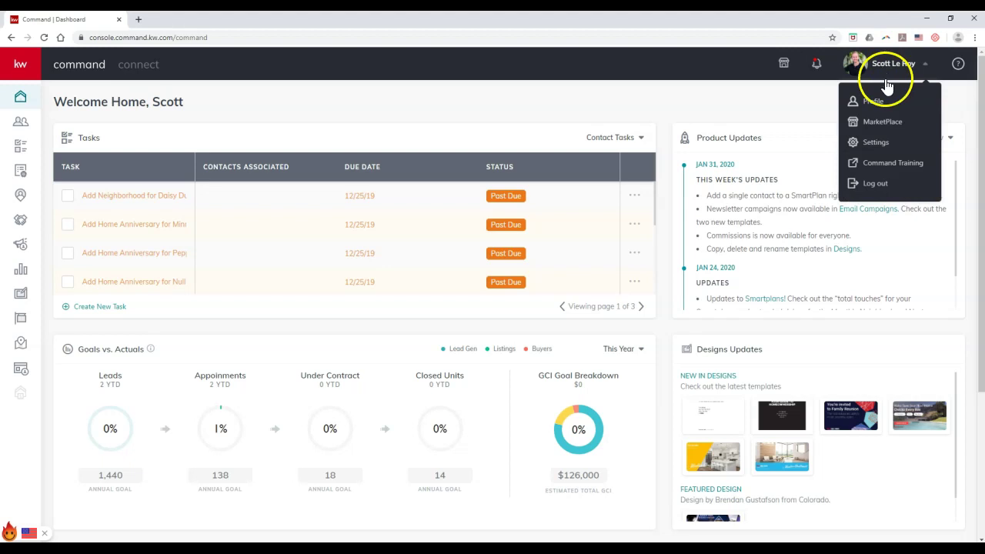
pyautogui.click(889, 147)
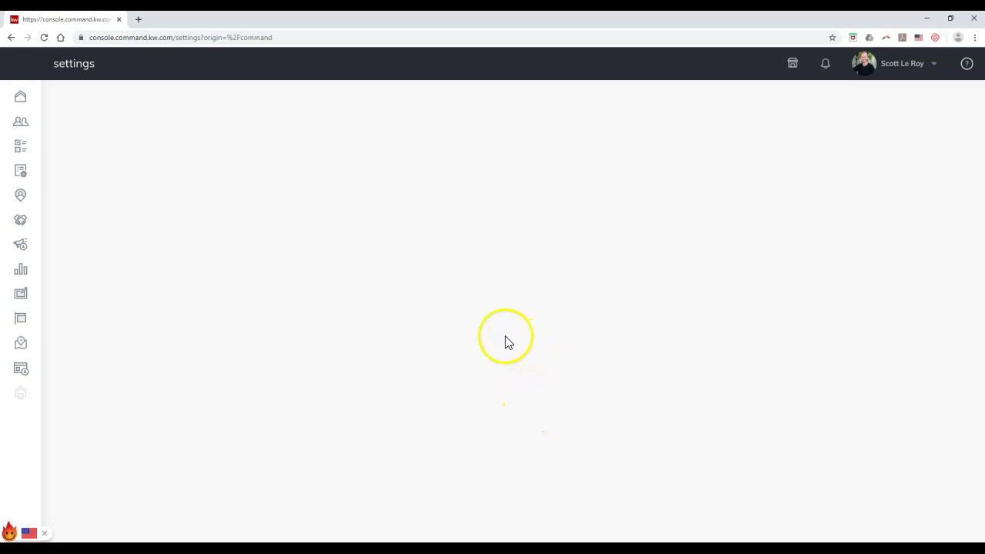
pyautogui.click(27, 98)
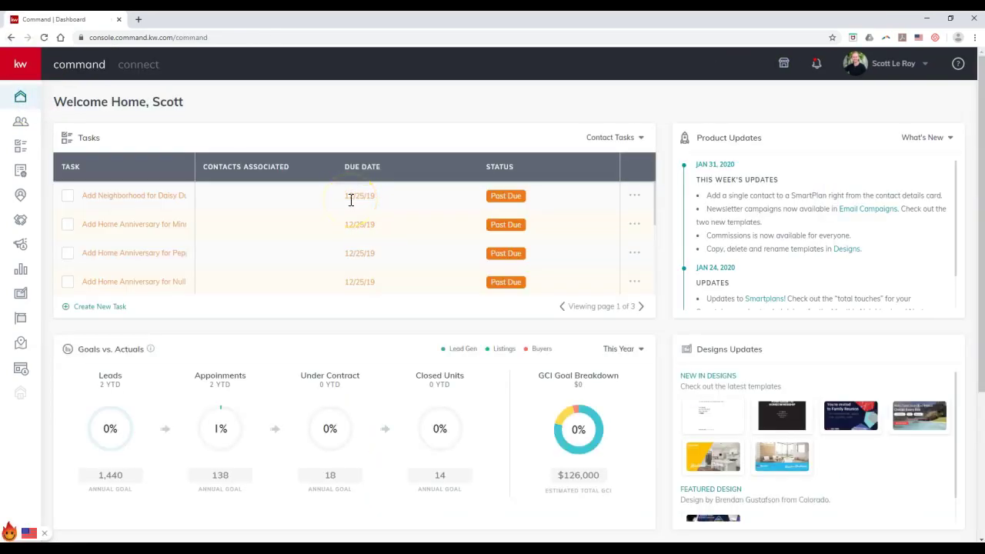
pyautogui.click(921, 62)
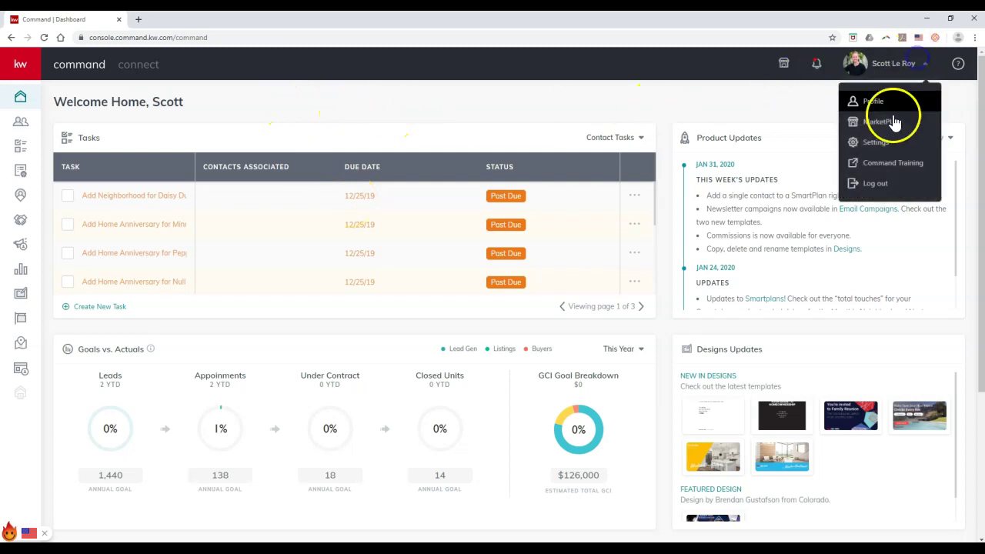
pyautogui.click(727, 106)
pyautogui.click(878, 71)
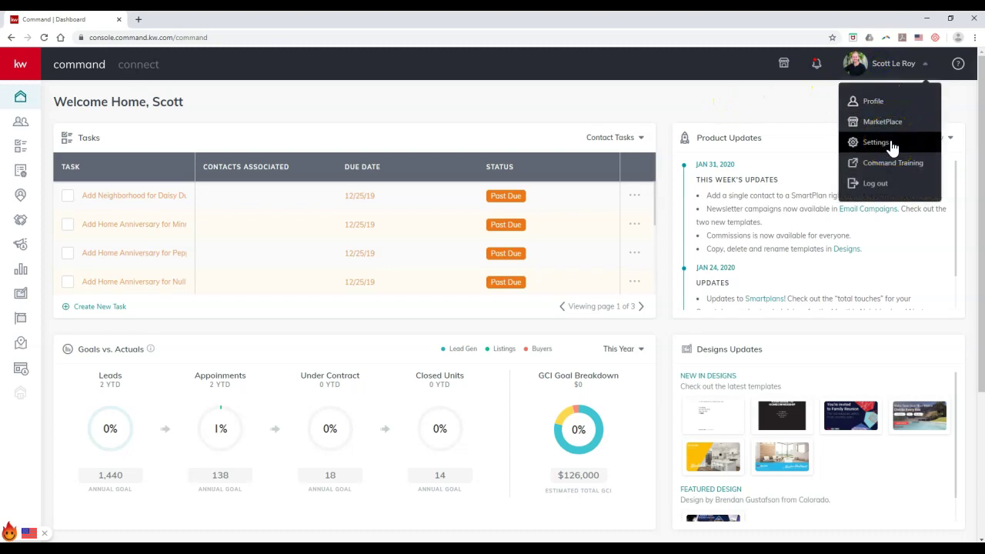
pyautogui.click(774, 110)
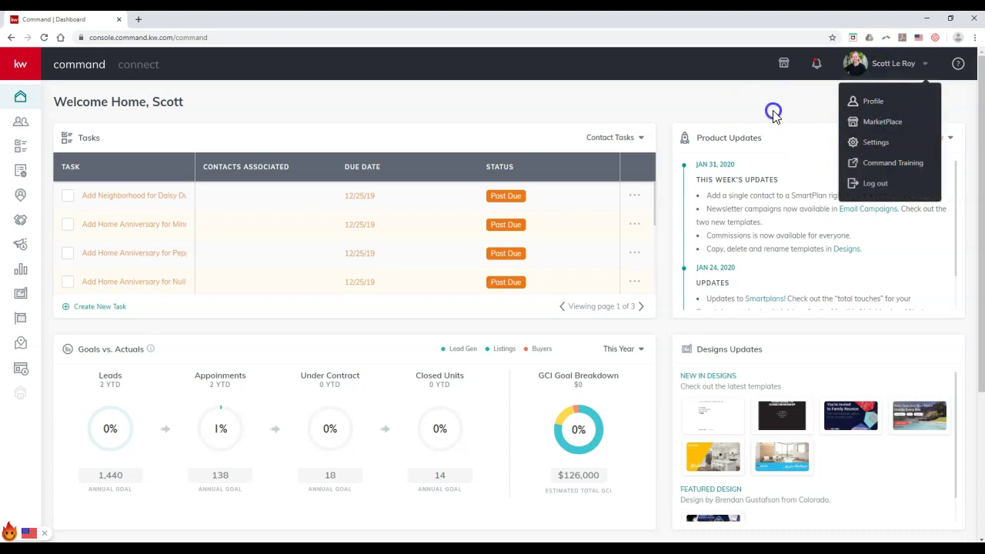
pyautogui.click(974, 39)
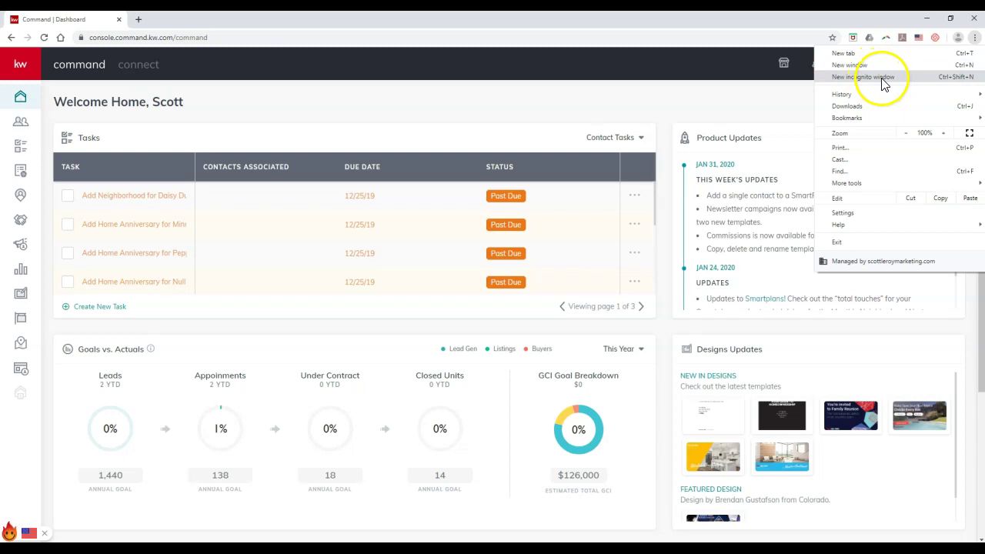
pyautogui.click(689, 101)
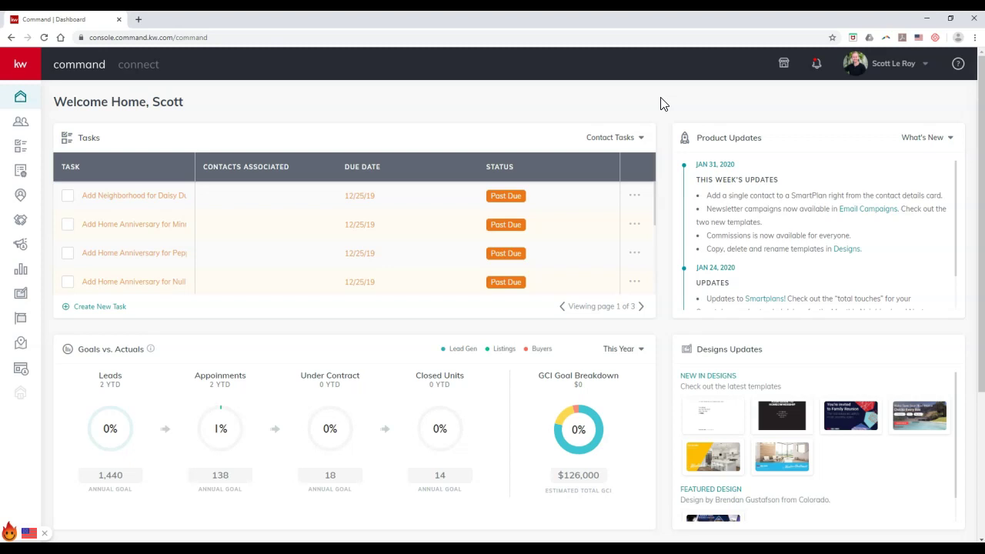
# Expand the sidebar, go to Campaigns, and start a new campaign to reach the campaign-type picker.
pyautogui.click(36, 69)
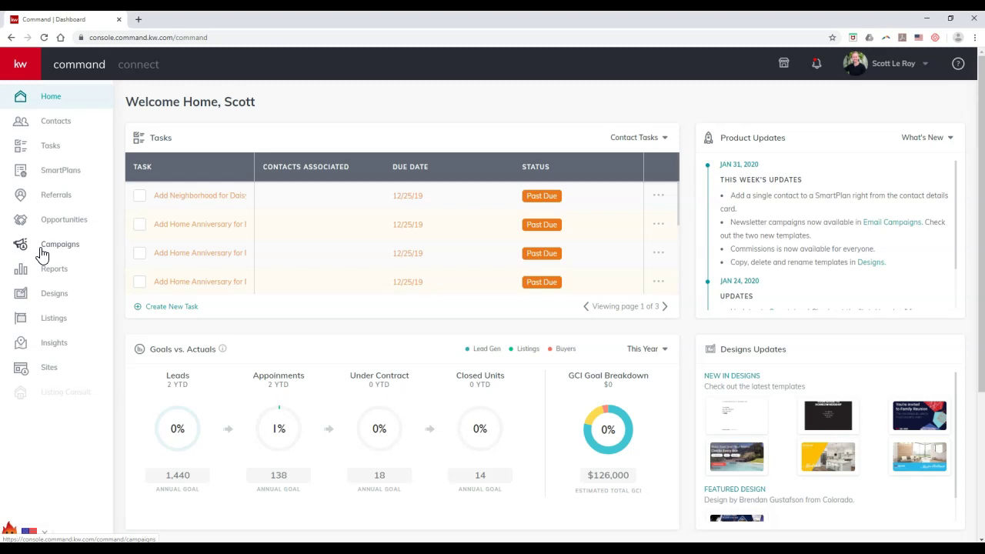
pyautogui.click(43, 254)
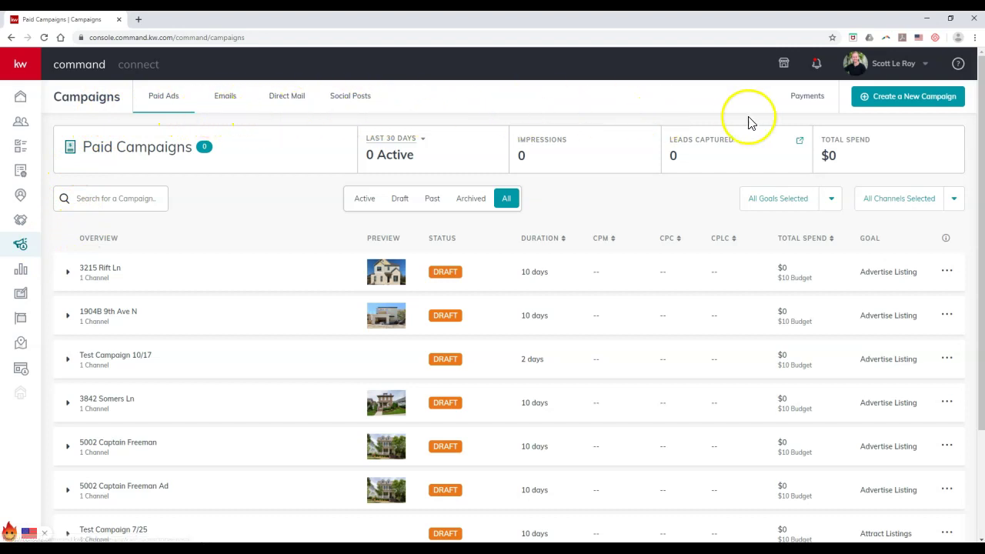
pyautogui.click(906, 112)
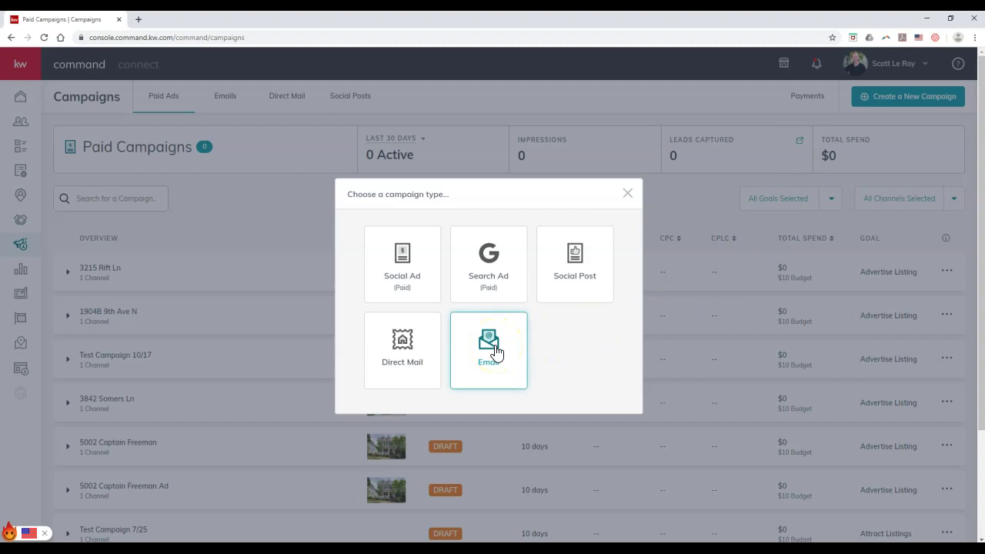
pyautogui.click(495, 351)
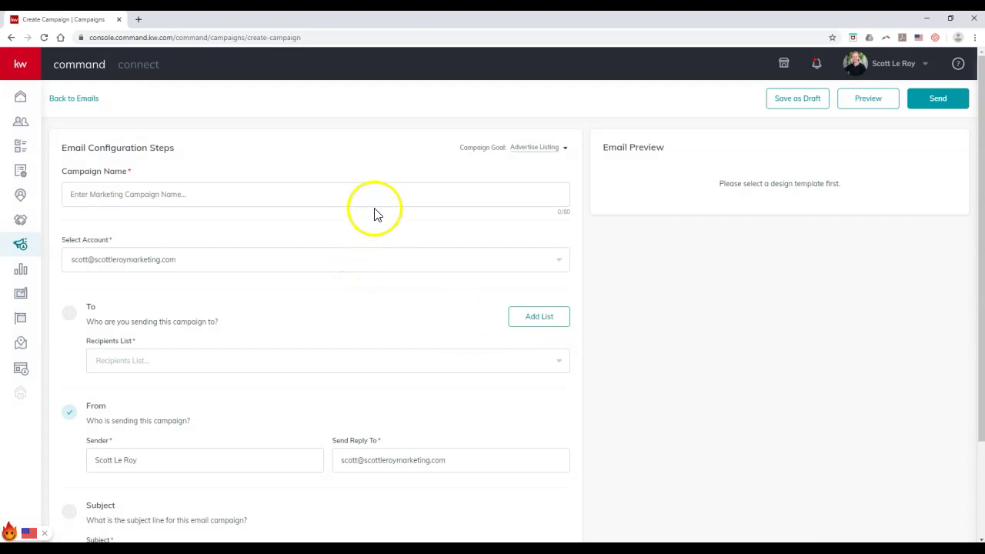
pyautogui.click(257, 268)
pyautogui.click(256, 265)
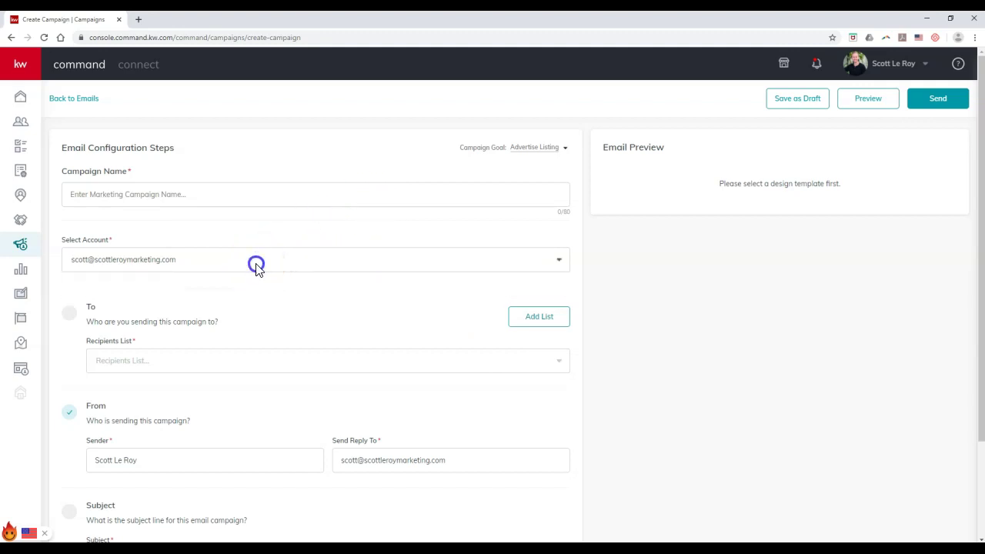
pyautogui.click(243, 364)
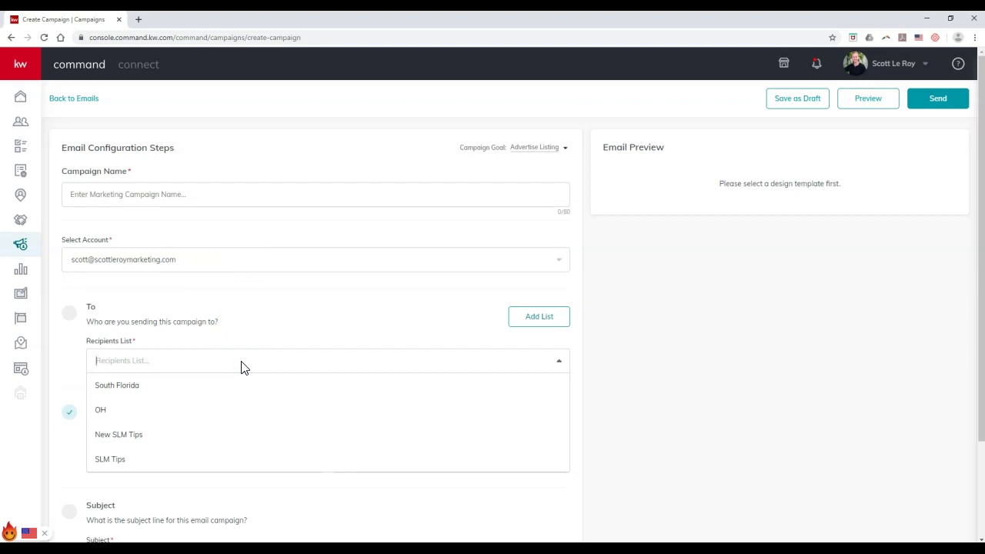
pyautogui.click(242, 364)
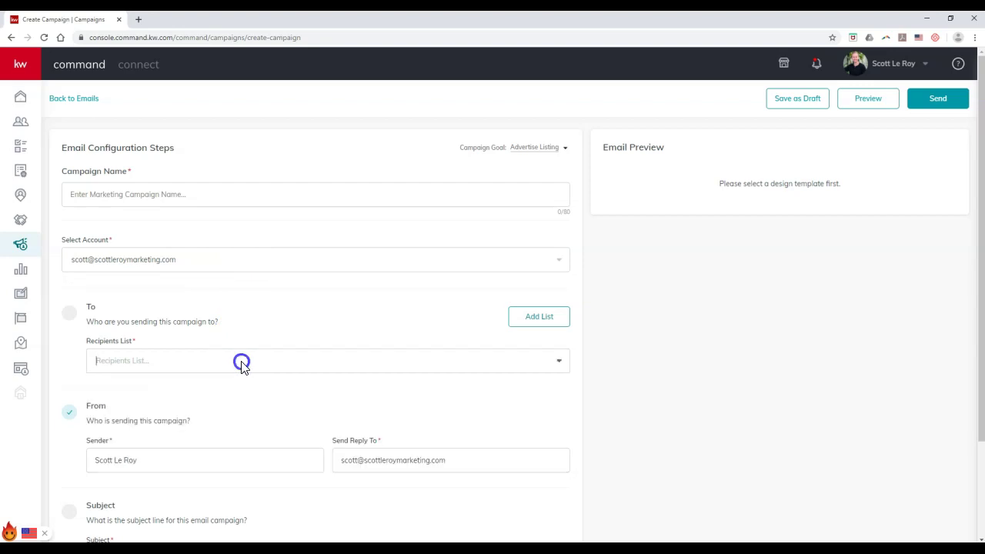
pyautogui.click(534, 327)
pyautogui.click(481, 323)
pyautogui.click(482, 337)
pyautogui.scroll(-1, 348, 353)
pyautogui.scroll(-1, 349, 347)
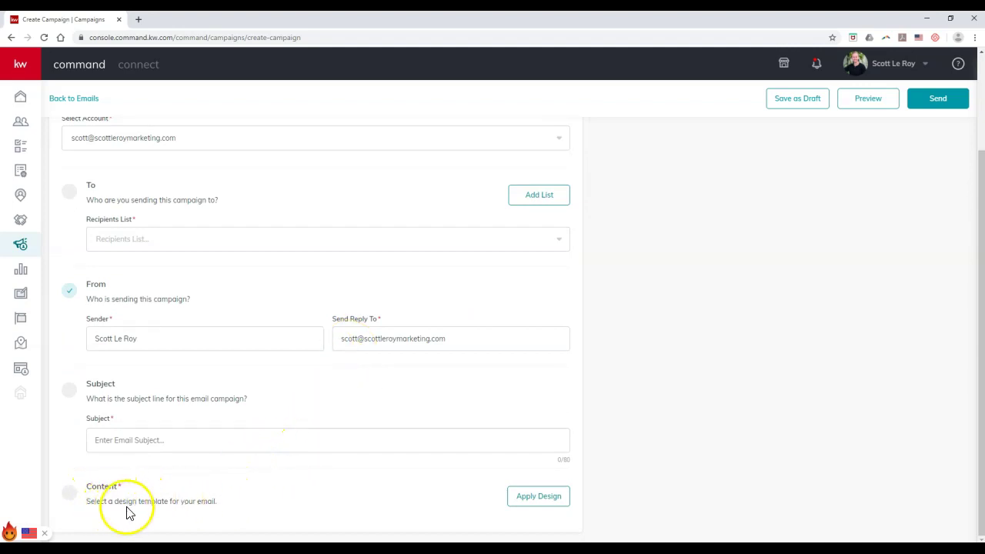
# Open the Apply Design template chooser, check My Design Templates, then return to KWRI Templates.
pyautogui.click(530, 499)
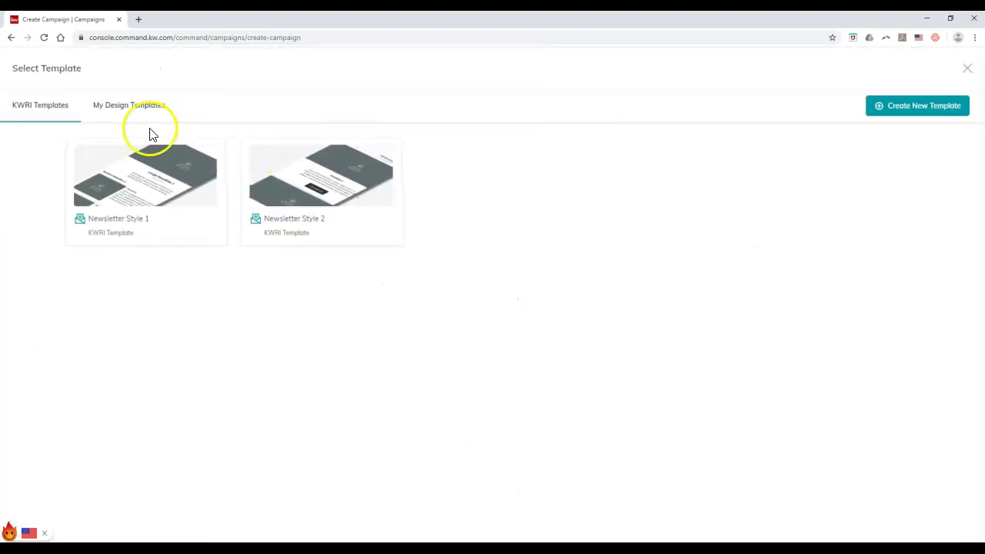
pyautogui.click(106, 113)
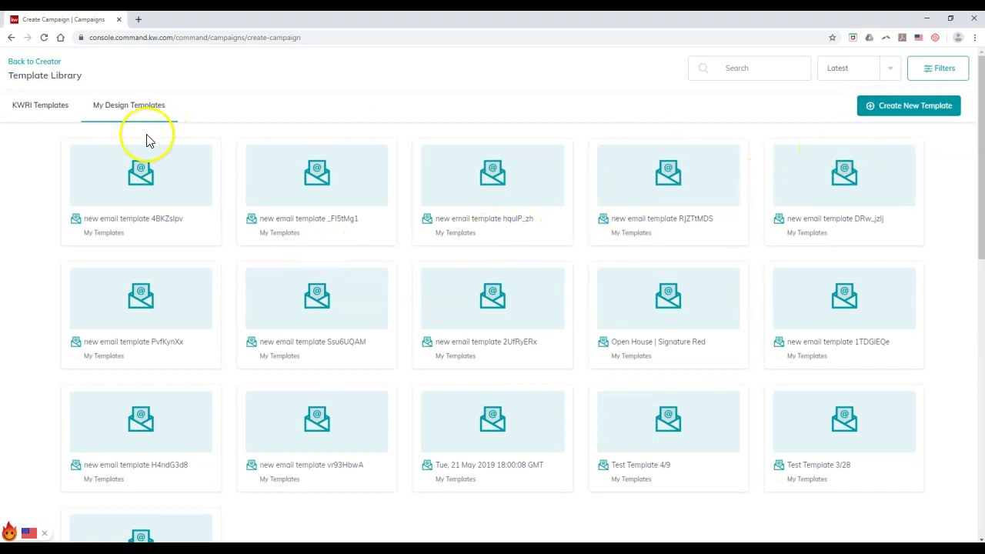
pyautogui.click(46, 111)
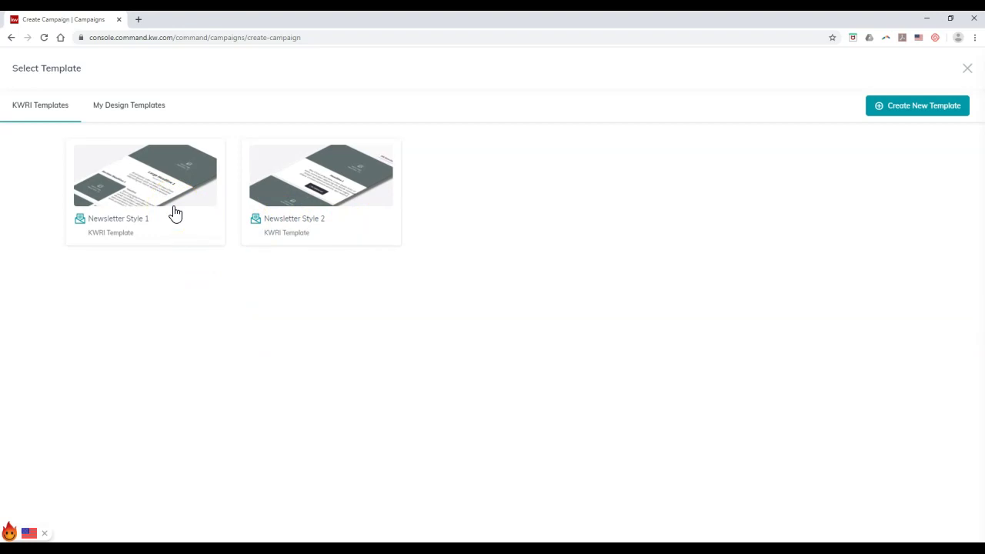
pyautogui.click(176, 213)
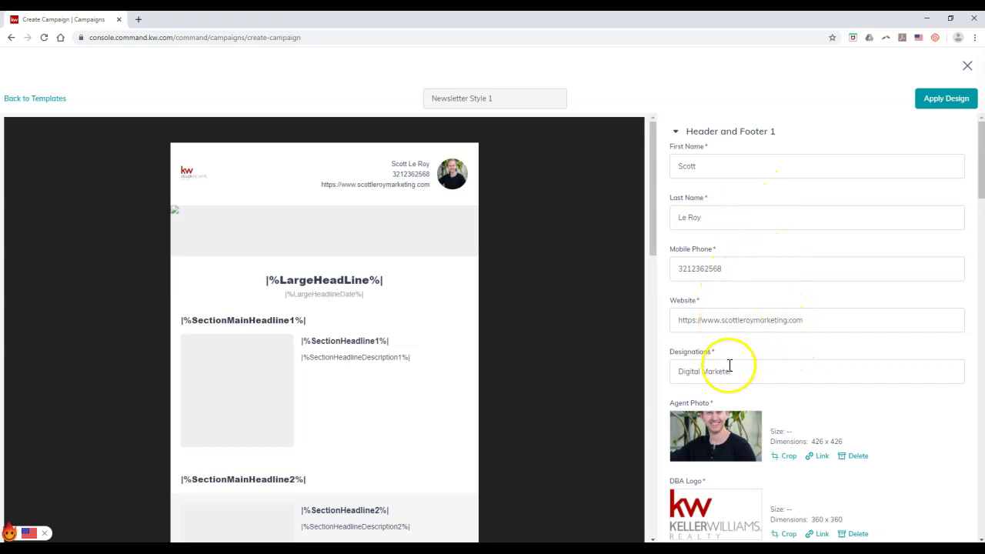
pyautogui.scroll(-2, 739, 339)
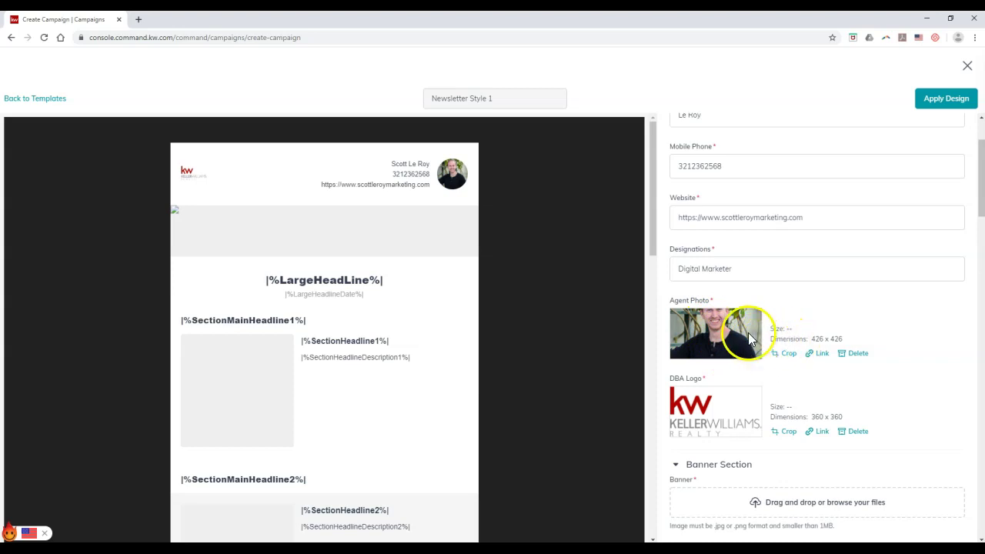
pyautogui.scroll(-2, 748, 336)
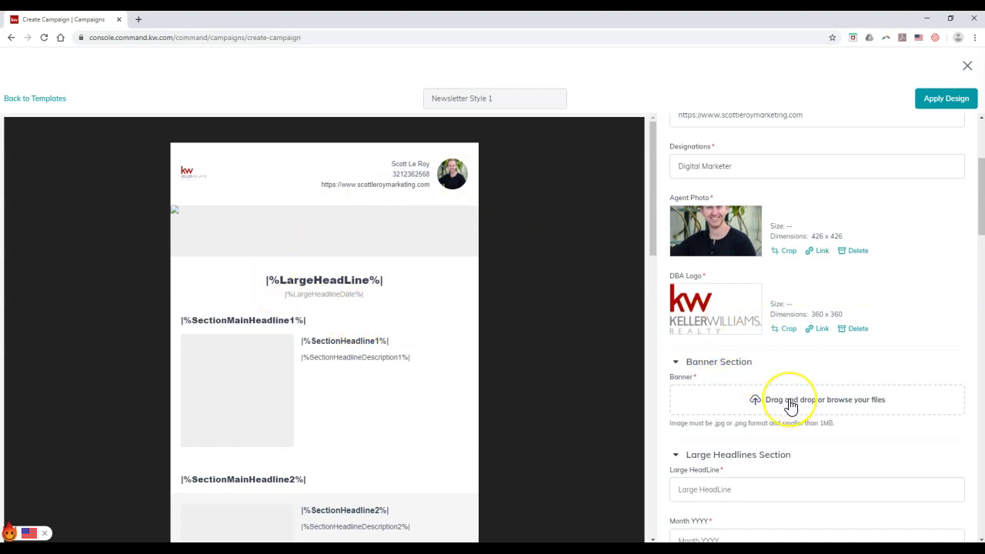
pyautogui.scroll(-1, 784, 396)
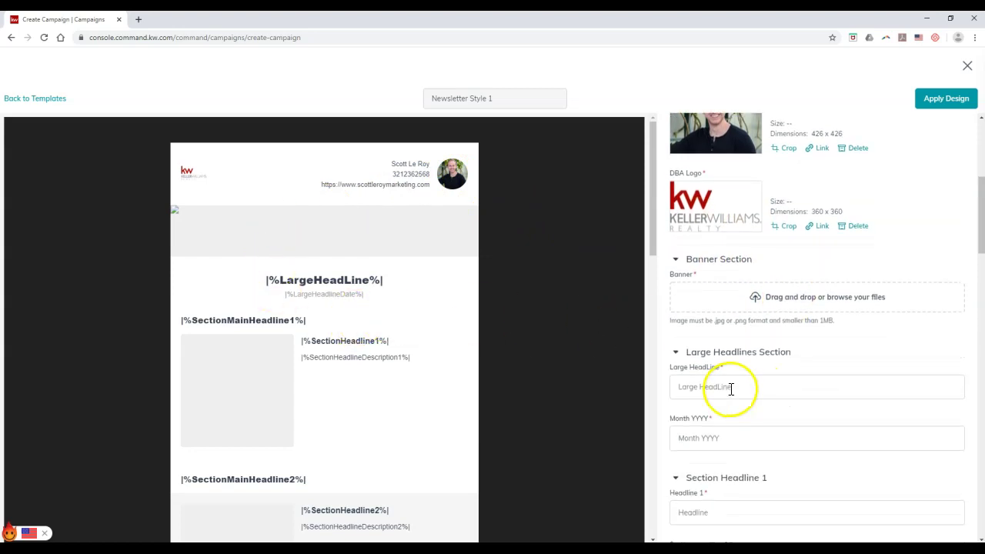
pyautogui.click(730, 387)
pyautogui.click(723, 438)
pyautogui.scroll(-2, 727, 416)
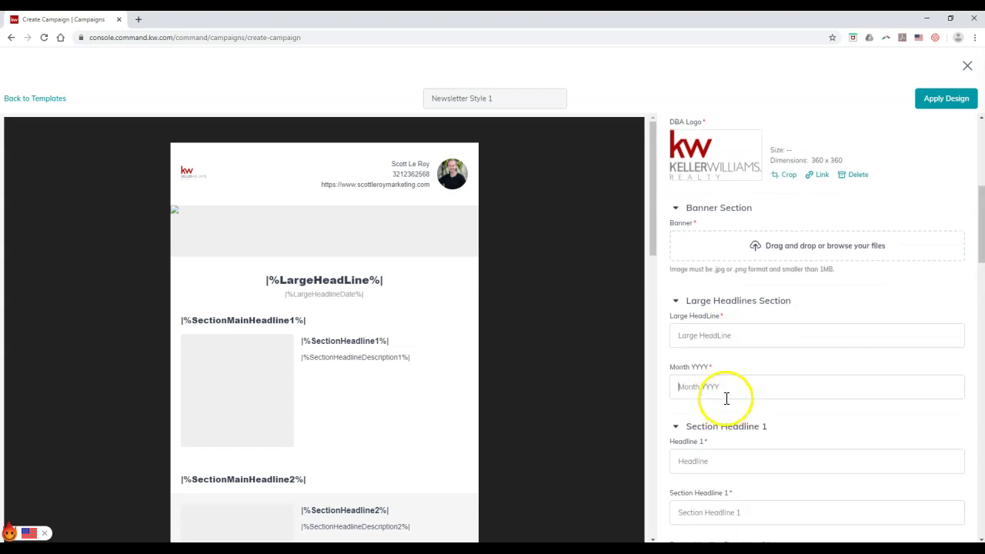
pyautogui.scroll(-1, 726, 399)
pyautogui.click(723, 356)
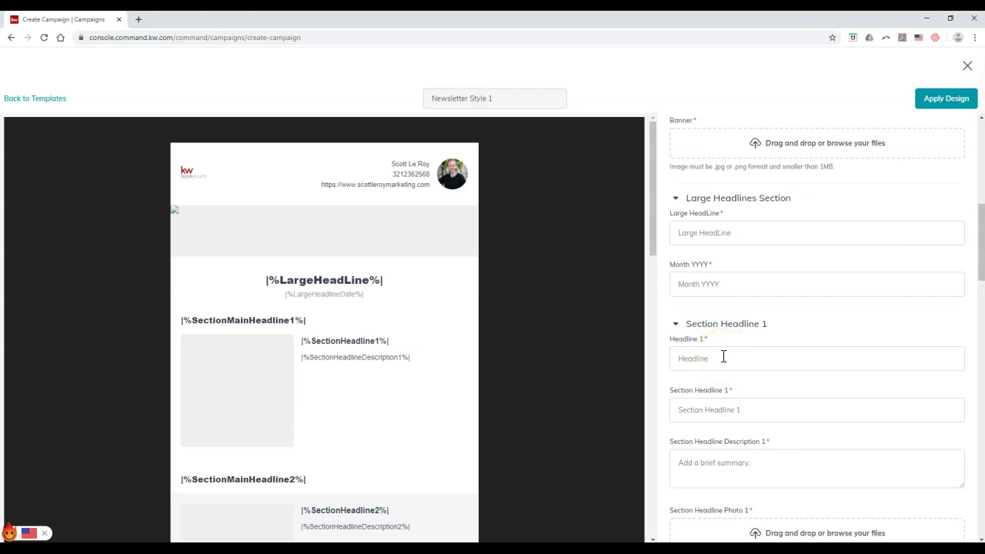
pyautogui.scroll(-3, 723, 356)
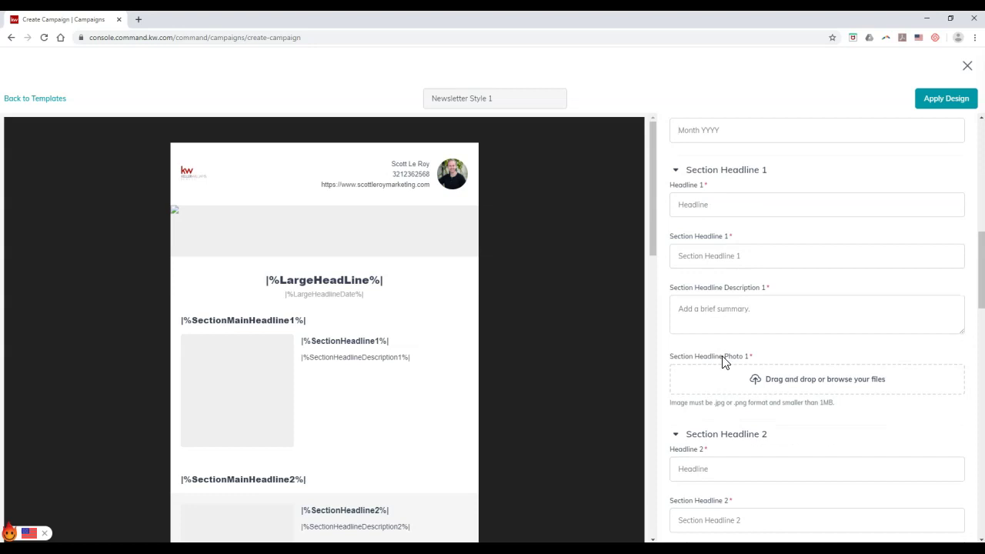
pyautogui.scroll(-5, 723, 362)
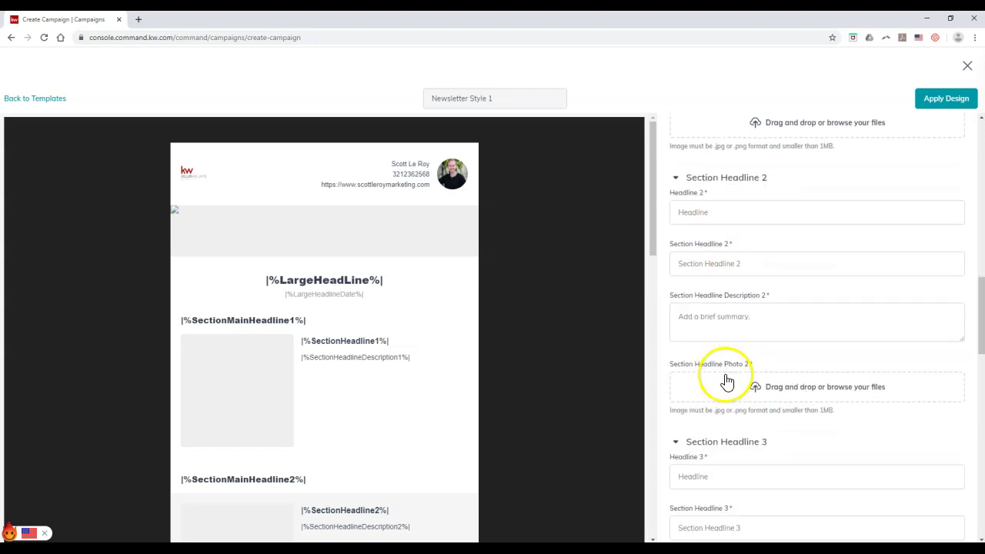
pyautogui.scroll(-2, 727, 383)
pyautogui.scroll(-2, 426, 344)
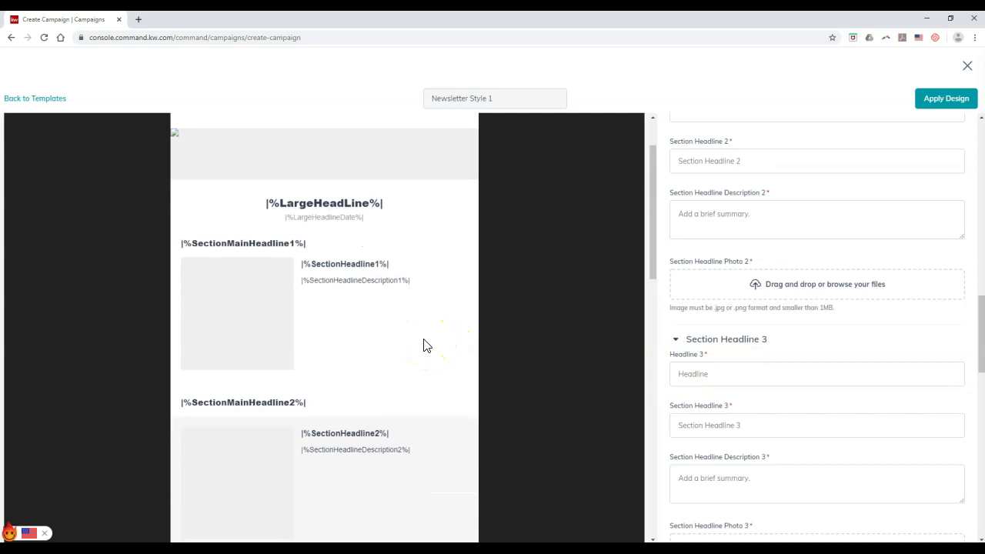
pyautogui.scroll(-5, 426, 345)
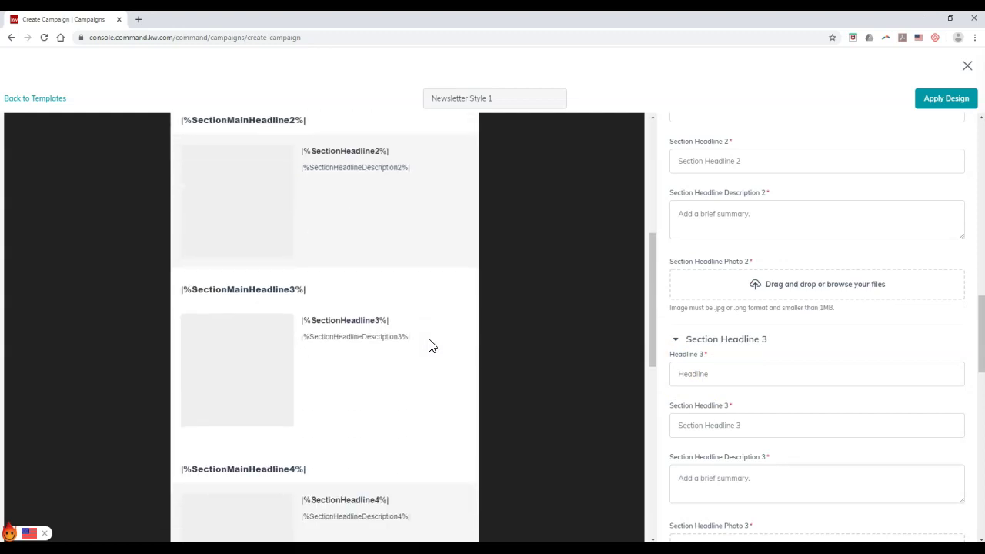
pyautogui.scroll(-5, 428, 345)
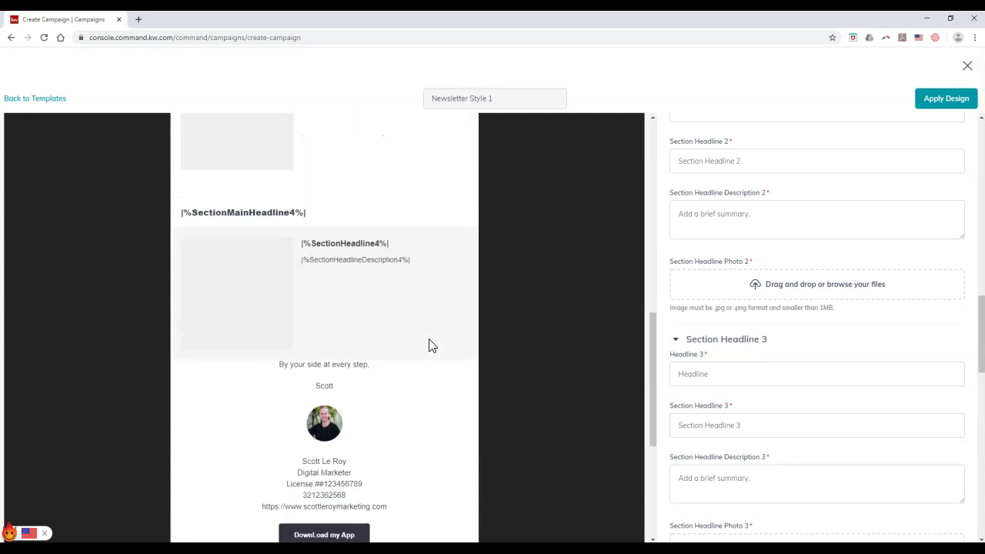
pyautogui.scroll(9, 428, 346)
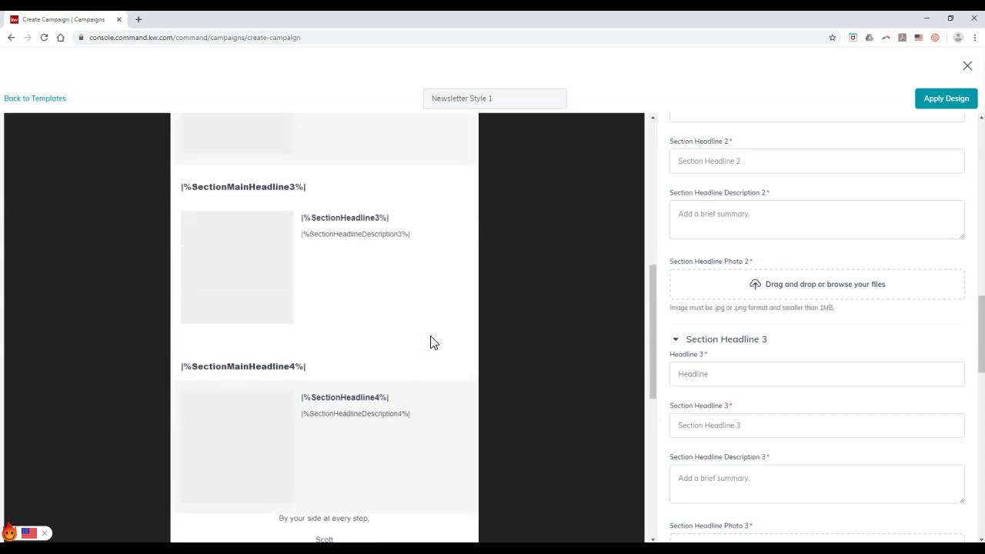
pyautogui.scroll(2, 431, 343)
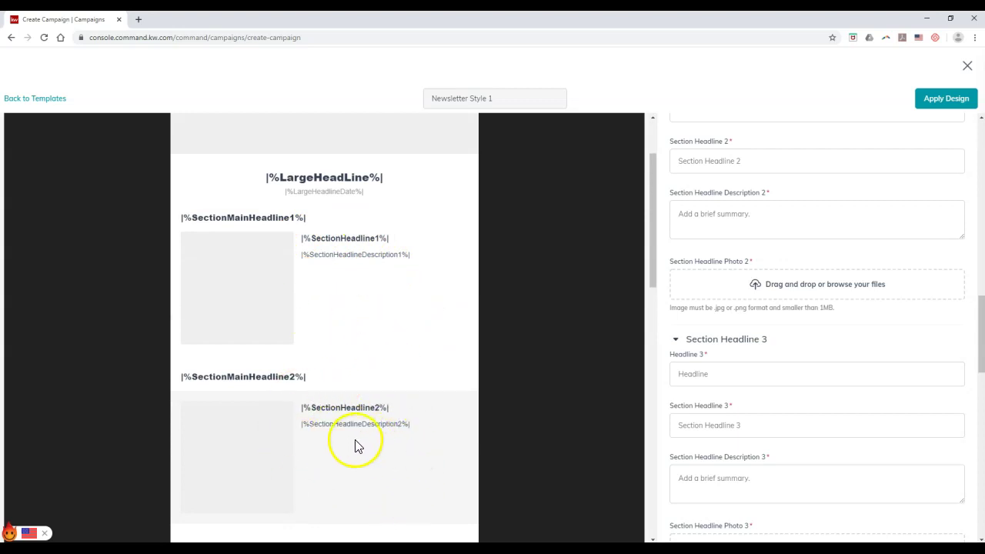
pyautogui.scroll(-4, 362, 444)
pyautogui.scroll(-1, 379, 435)
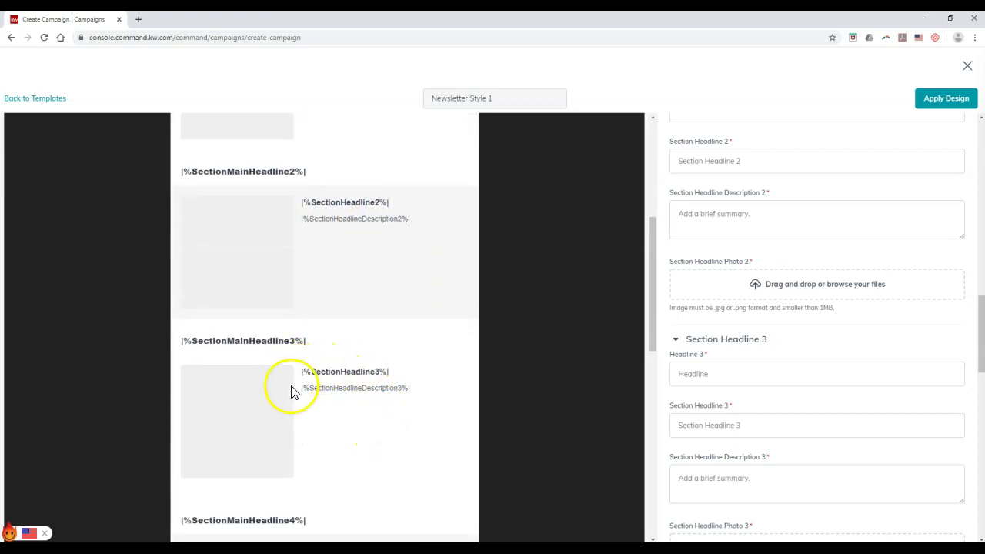
pyautogui.scroll(-2, 370, 396)
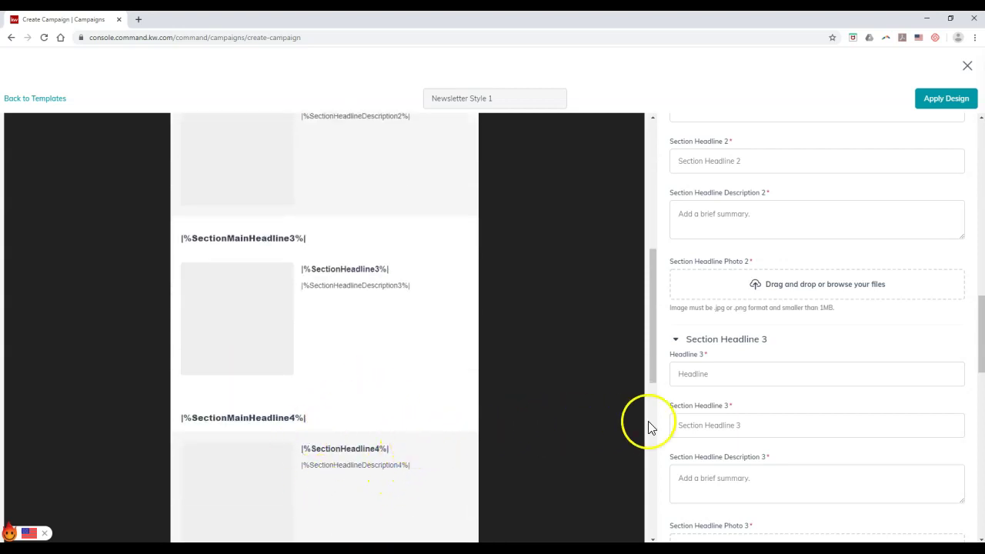
pyautogui.scroll(3, 734, 385)
pyautogui.scroll(3, 734, 385)
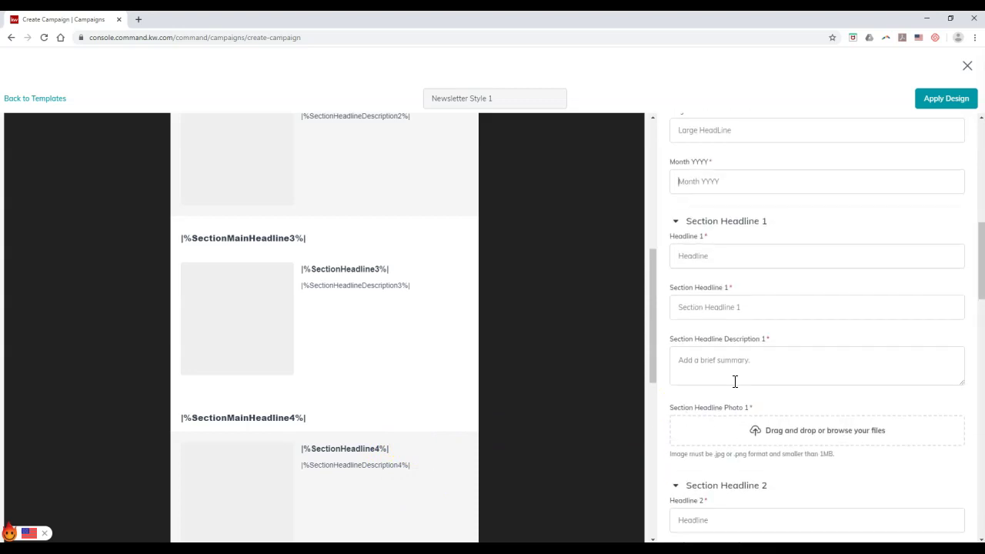
# Begin the first section's Headline 1 with 'New'.
pyautogui.click(735, 259)
pyautogui.write('New Updates In The Orlando Area!')
pyautogui.scroll(4, 295, 291)
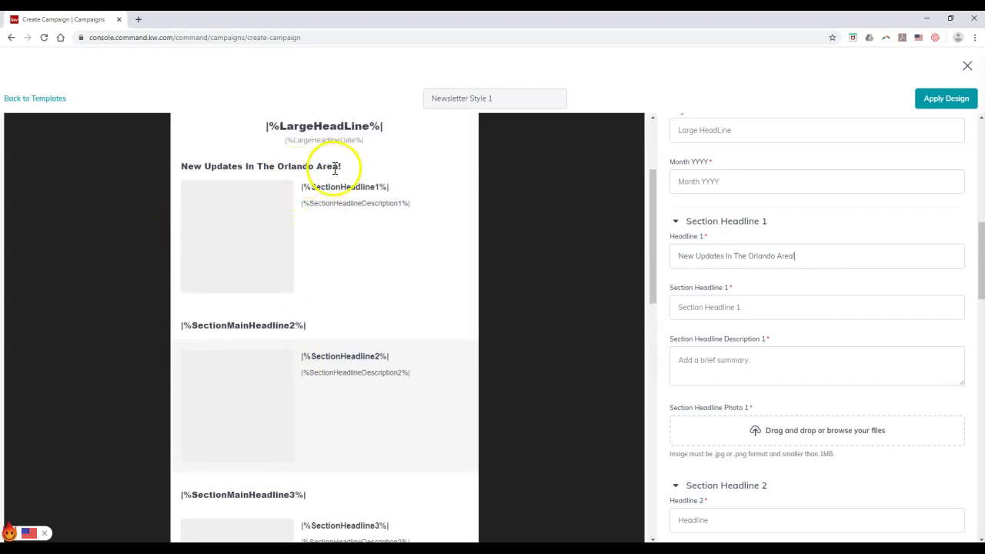
pyautogui.scroll(1, 741, 185)
# Set the large headline to the agent's name plus 'Marketing Monthly Update' and the month to February 2020.
pyautogui.click(742, 235)
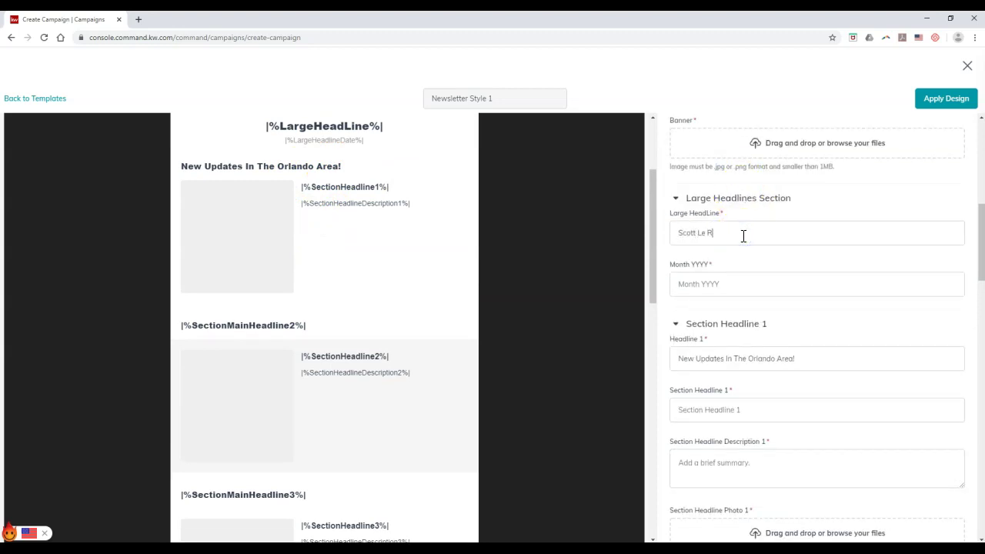
pyautogui.click(715, 284)
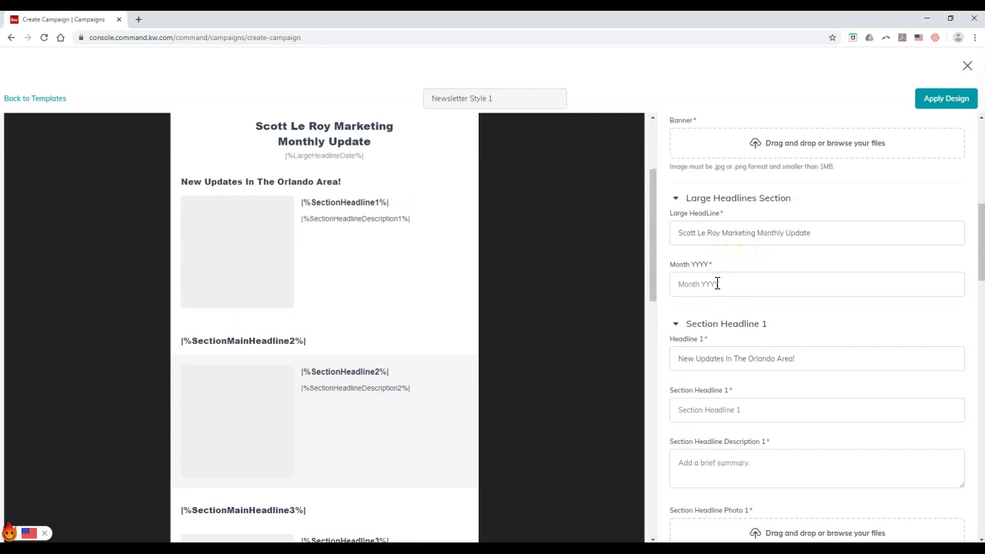
pyautogui.write('February 2020')
pyautogui.click(820, 264)
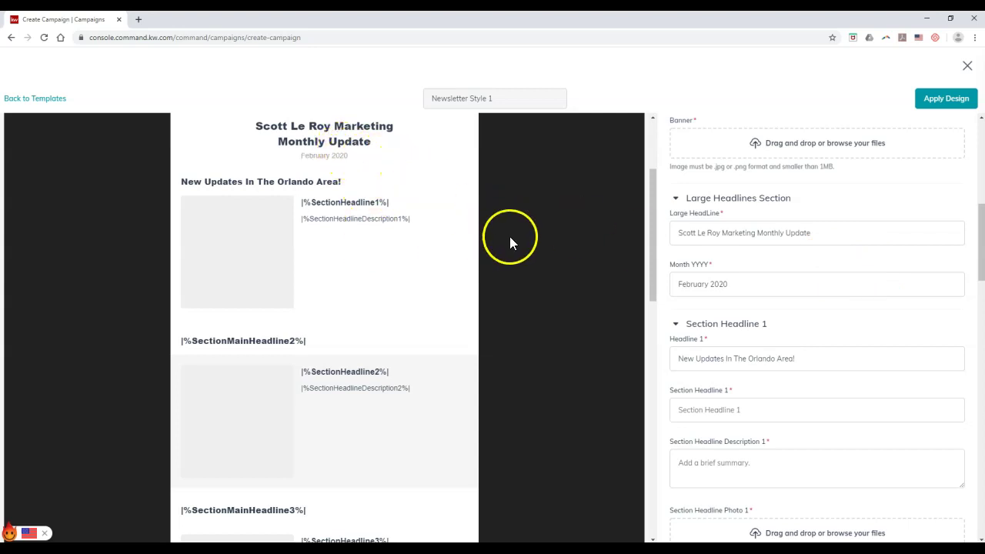
pyautogui.scroll(-2, 789, 296)
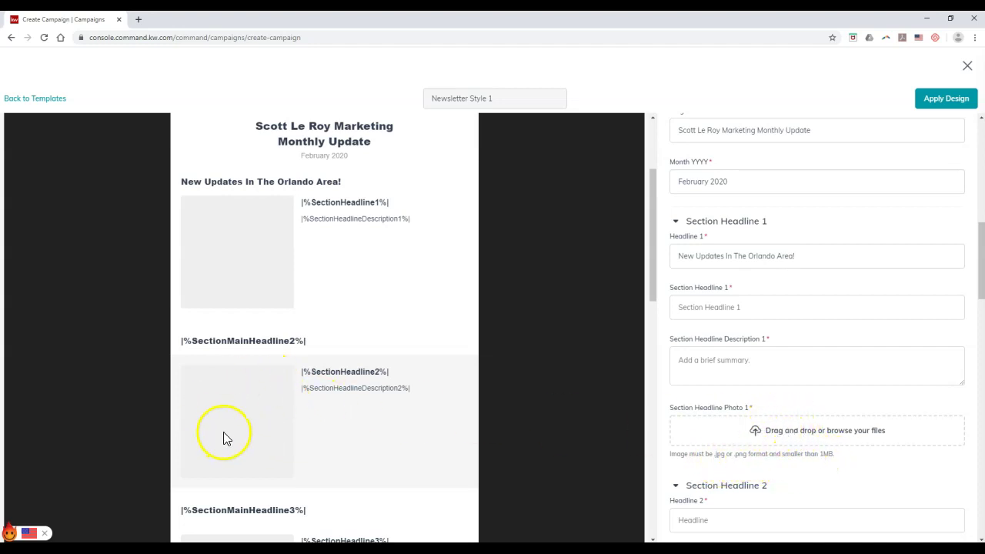
pyautogui.scroll(-2, 224, 430)
pyautogui.scroll(-1, 286, 411)
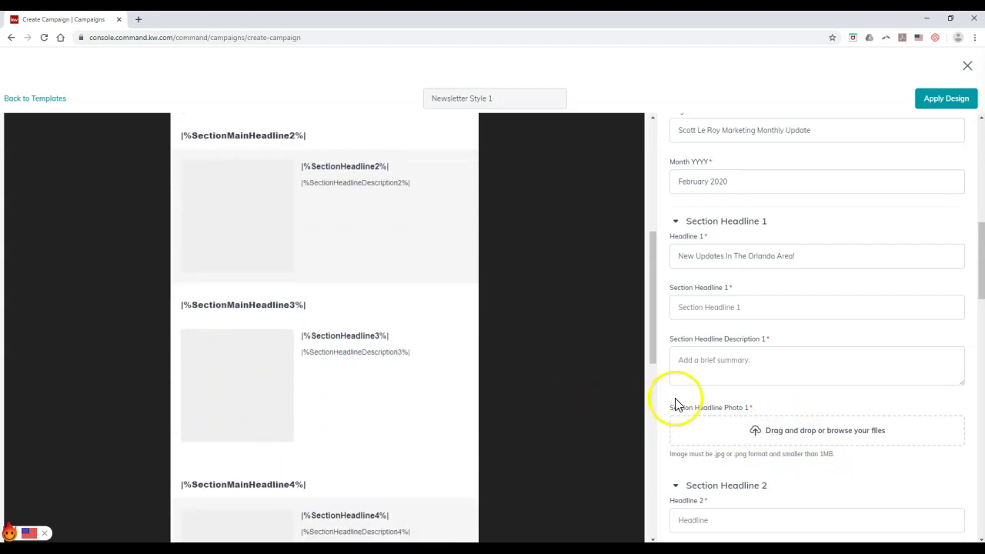
pyautogui.scroll(-5, 688, 399)
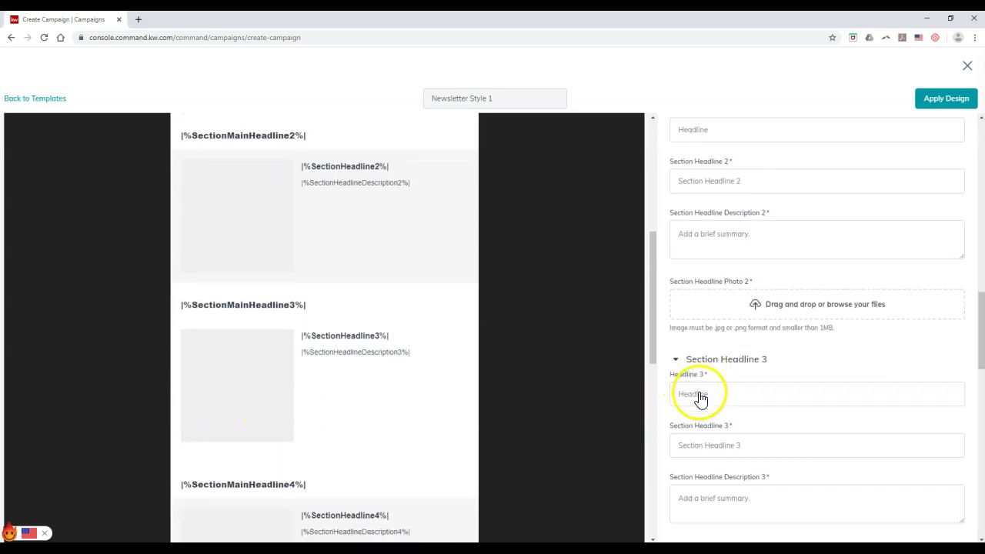
pyautogui.scroll(-3, 698, 399)
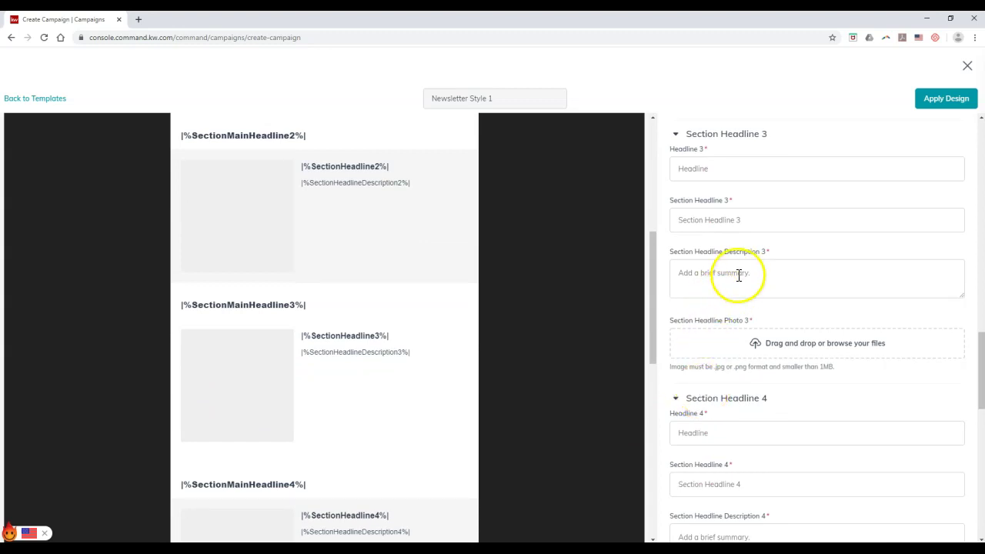
pyautogui.click(739, 275)
pyautogui.scroll(-3, 738, 276)
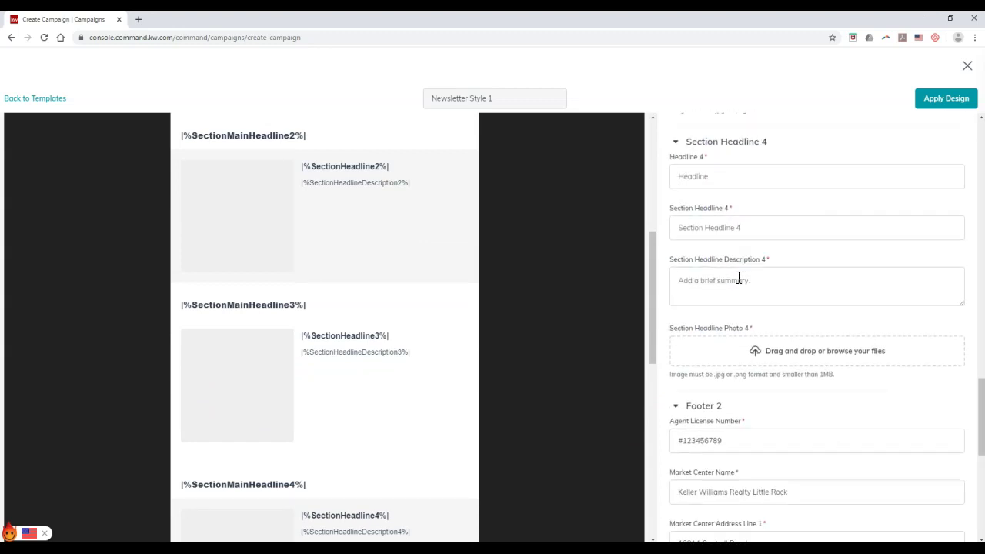
pyautogui.scroll(-3, 735, 282)
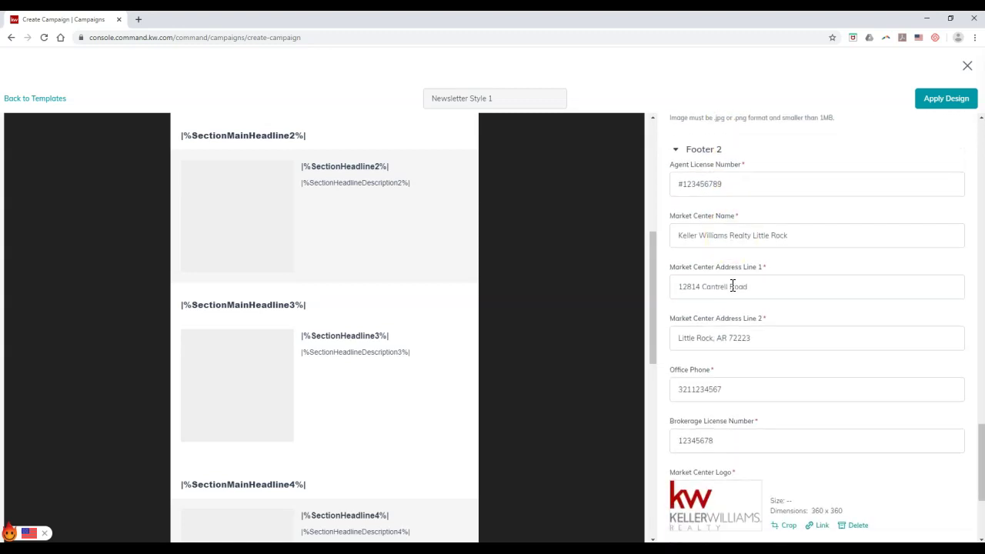
pyautogui.click(753, 262)
pyautogui.scroll(-1, 754, 262)
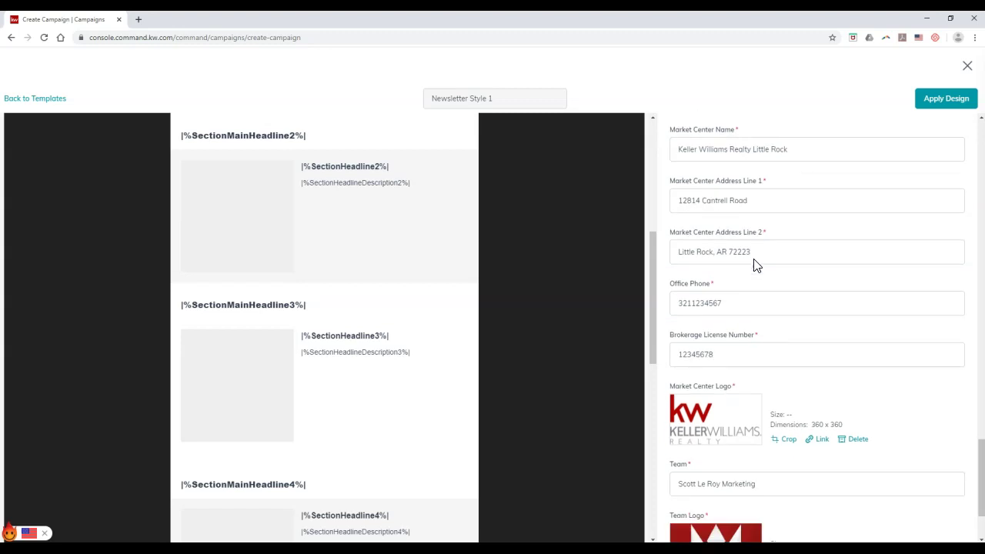
pyautogui.scroll(-1, 754, 265)
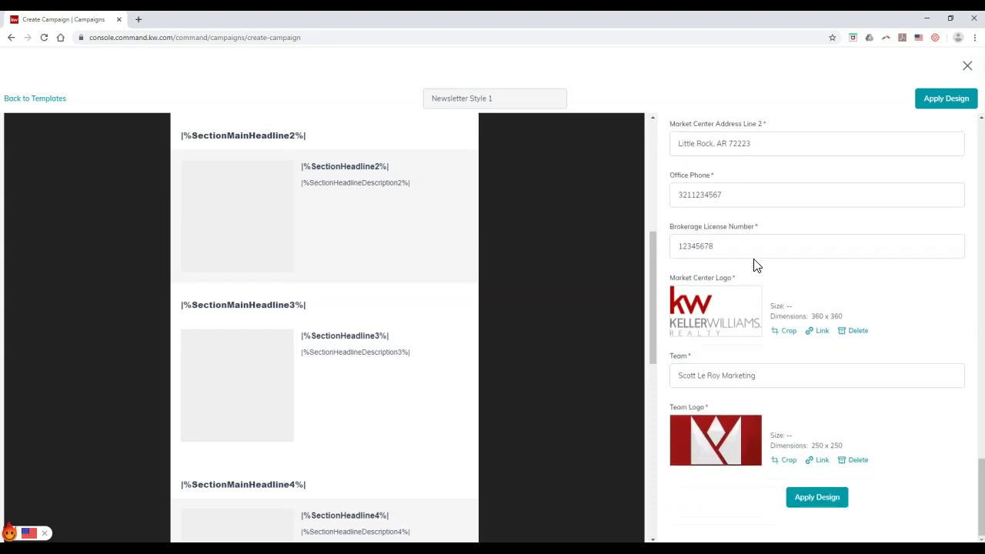
pyautogui.click(784, 268)
pyautogui.scroll(4, 787, 273)
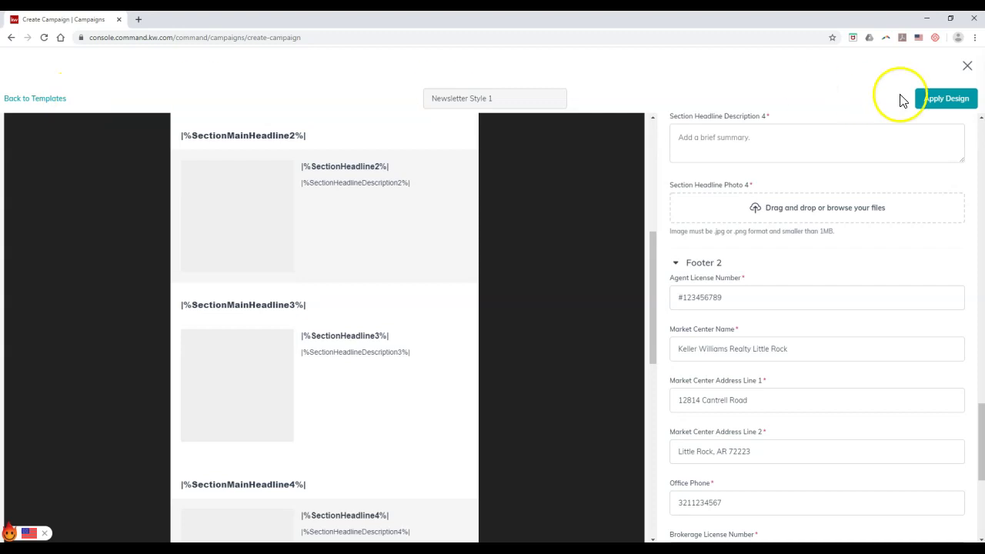
# Close the newsletter design editor with the X at the top right.
pyautogui.click(969, 67)
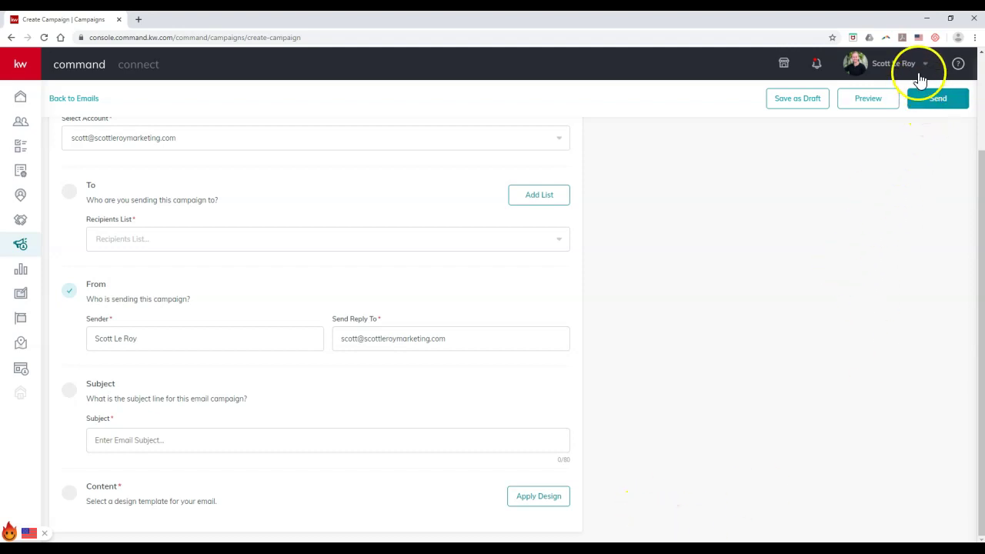
pyautogui.click(898, 63)
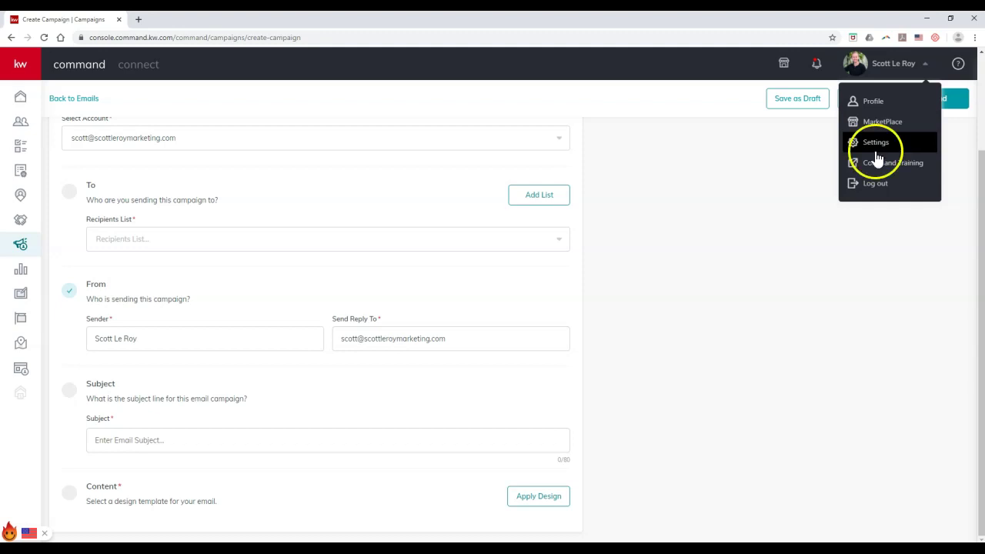
pyautogui.scroll(2, 653, 319)
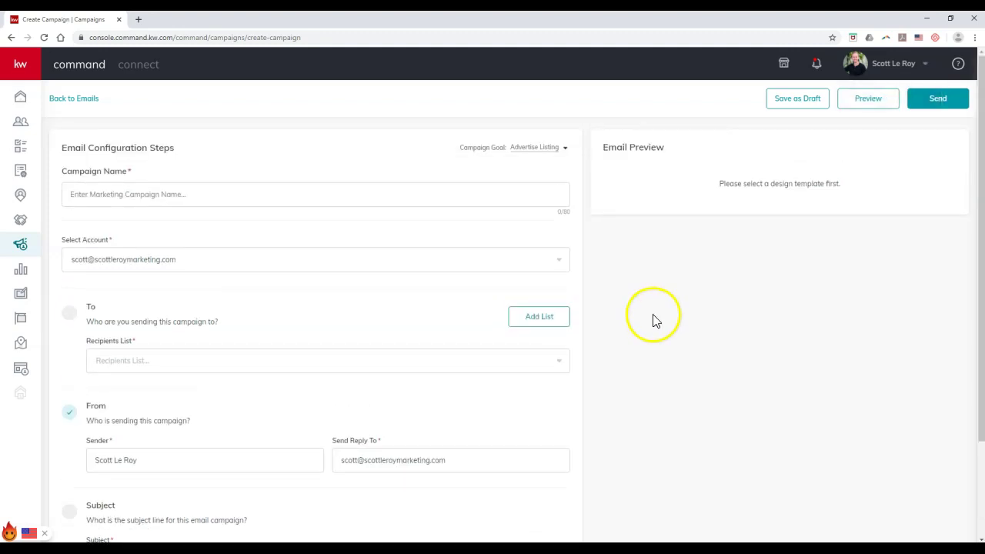